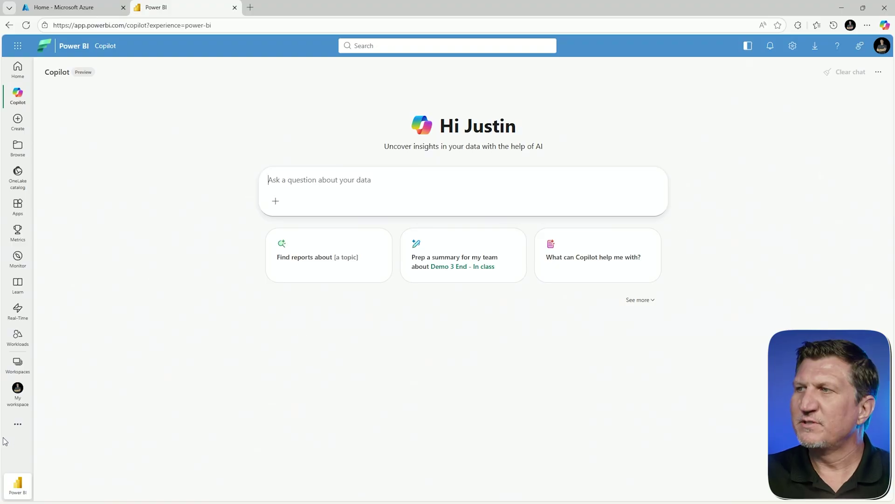
Step: Ask Copilot 'How many banks failed in 2025?' and open the cited Instructor 11.4 Failed Banks report behind its answer of 2
left_click(18, 92)
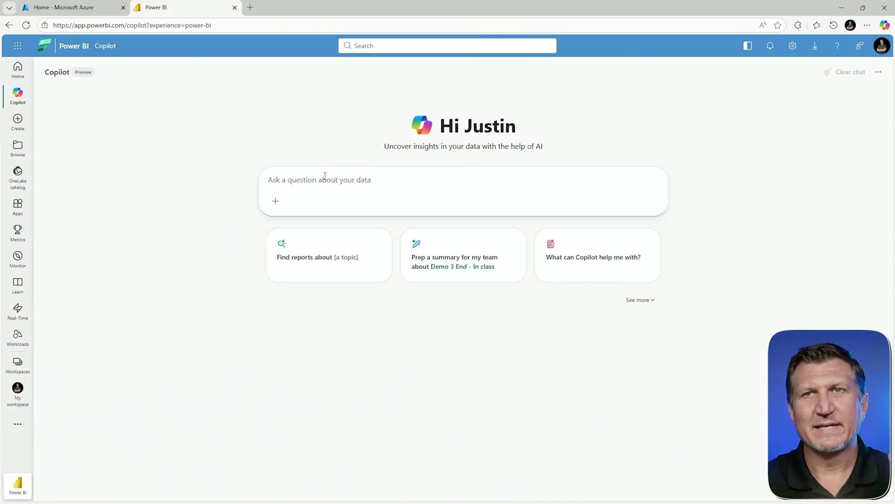
type("Howmany banks failed in 2025")
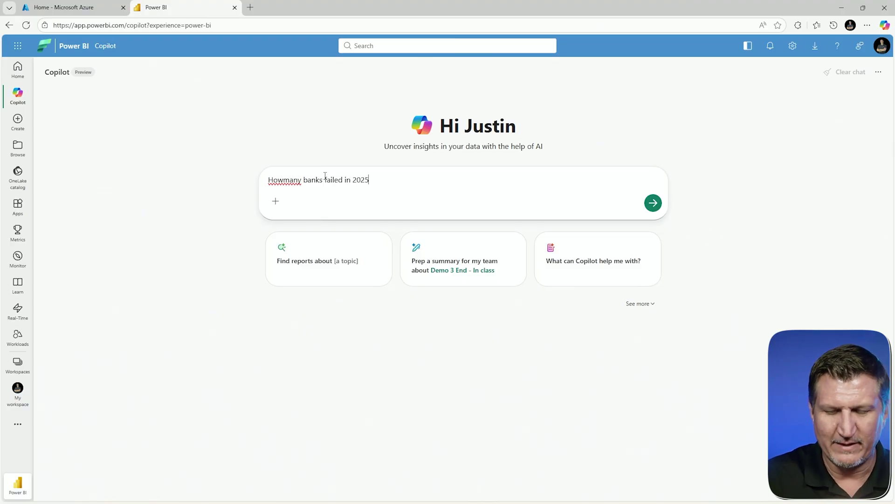
key("Return")
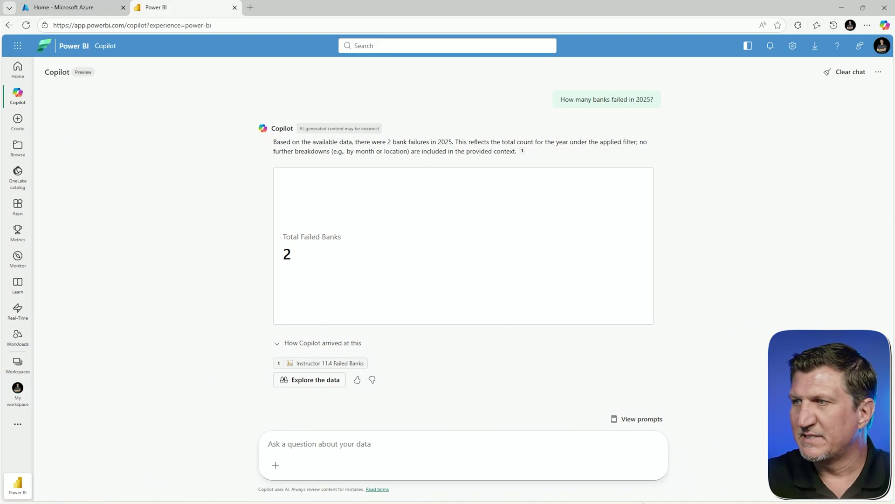
mouse_move(307, 368)
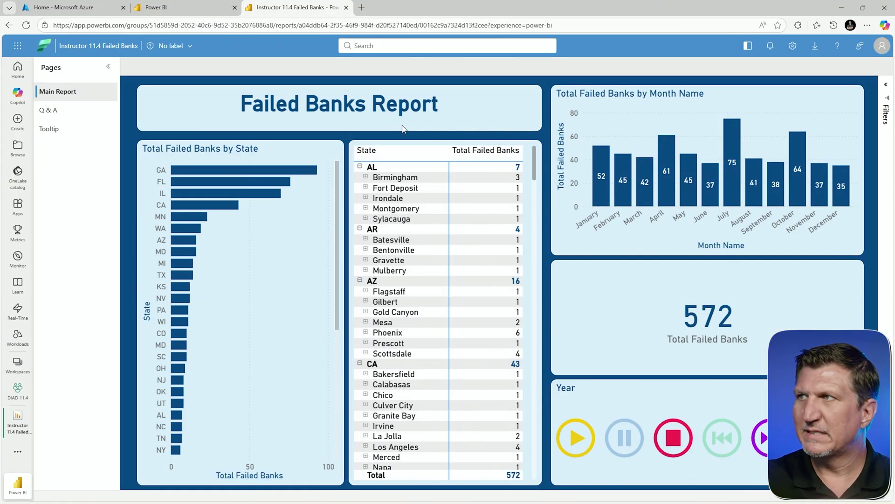
Step: Check 2025 shows 2 failed banks with a temporary Date Table Year slicer, then return to Copilot
left_click(432, 67)
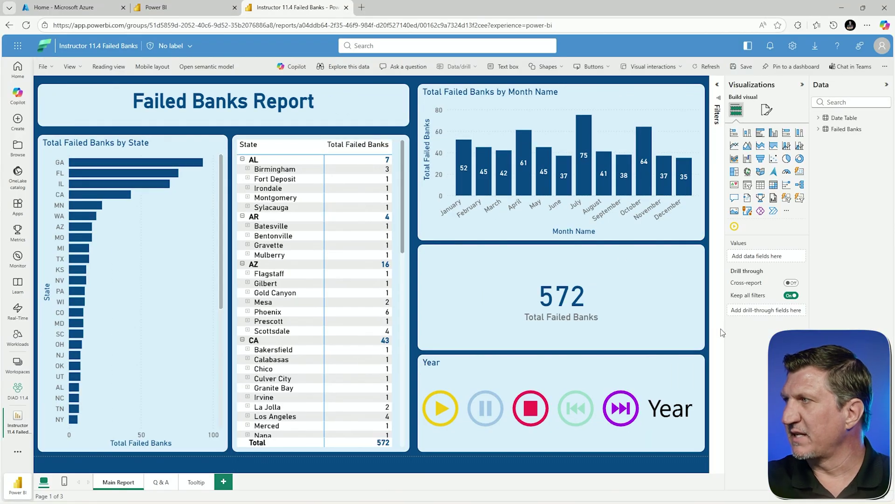
left_click(747, 184)
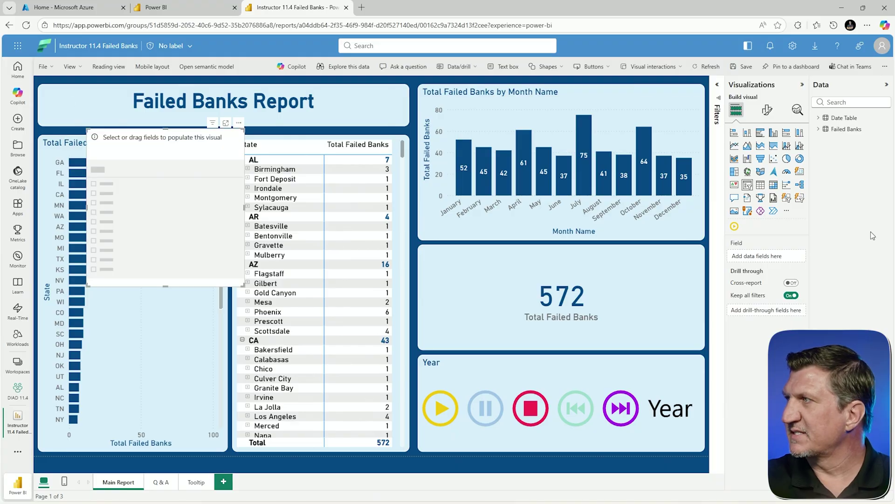
left_click(819, 118)
left_click_drag(853, 162, 165, 161)
left_click_drag(103, 172, 233, 173)
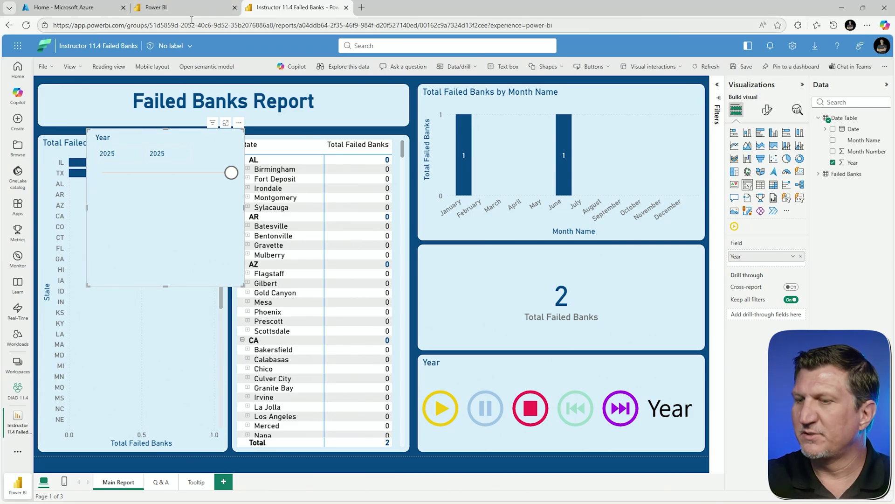
key("Delete")
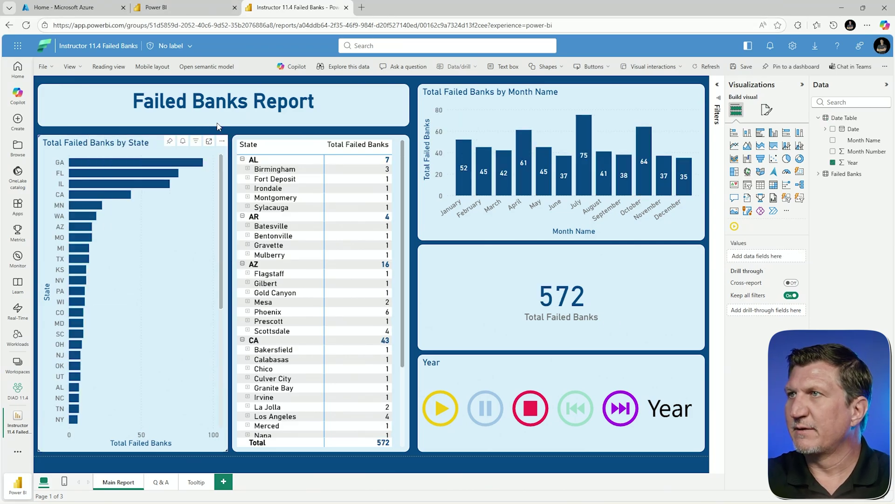
left_click(177, 10)
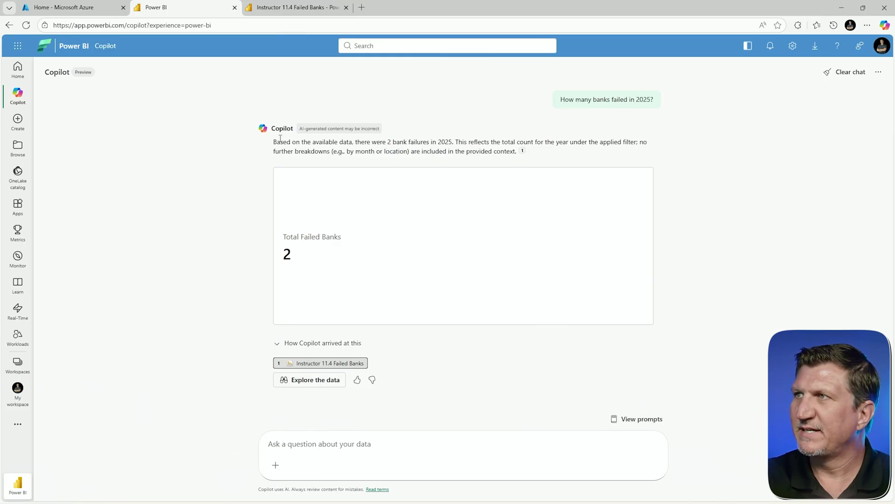
Step: Leave the Failed Banks report for the DIAD 11.4 workspace, discarding the unsaved changes
left_click(293, 7)
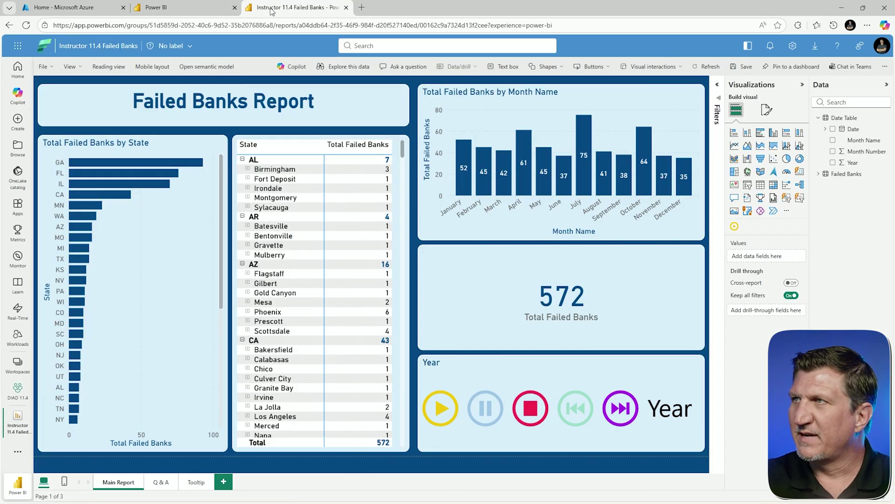
left_click(16, 393)
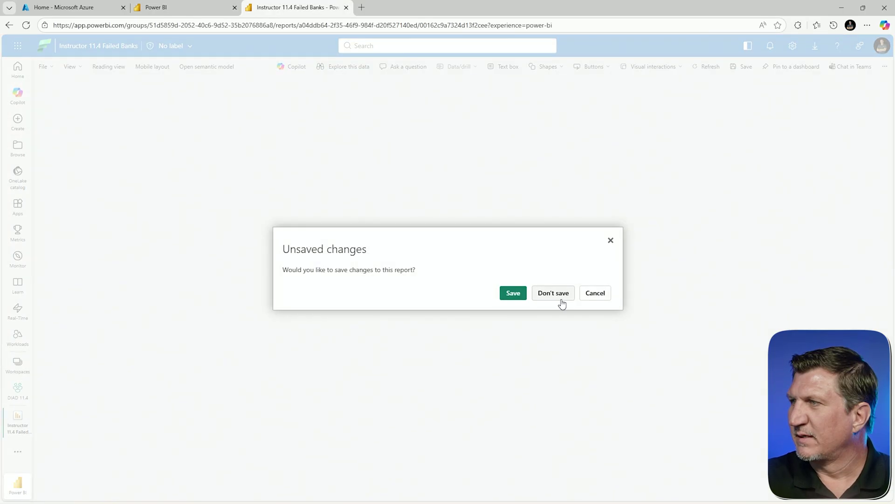
left_click(562, 299)
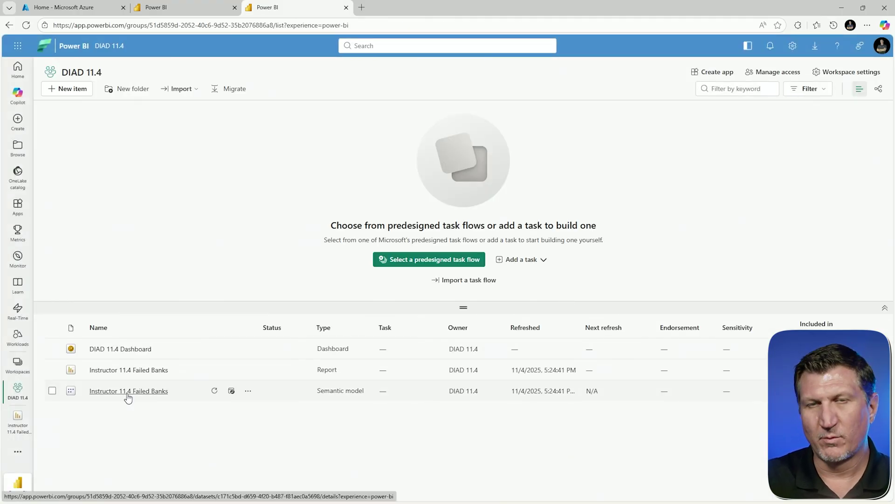
Step: Try Prep data for AI on the Failed Banks semantic model, dismiss the no-Copilot notice, and return
left_click(128, 391)
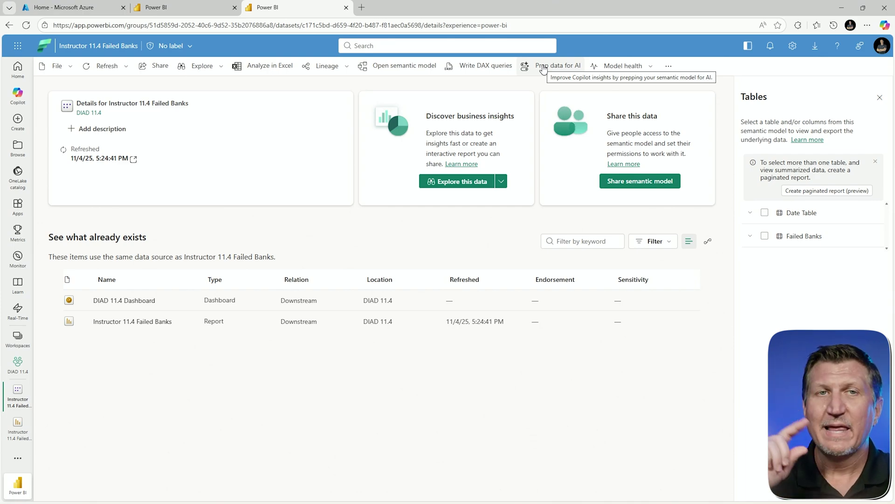
left_click(543, 67)
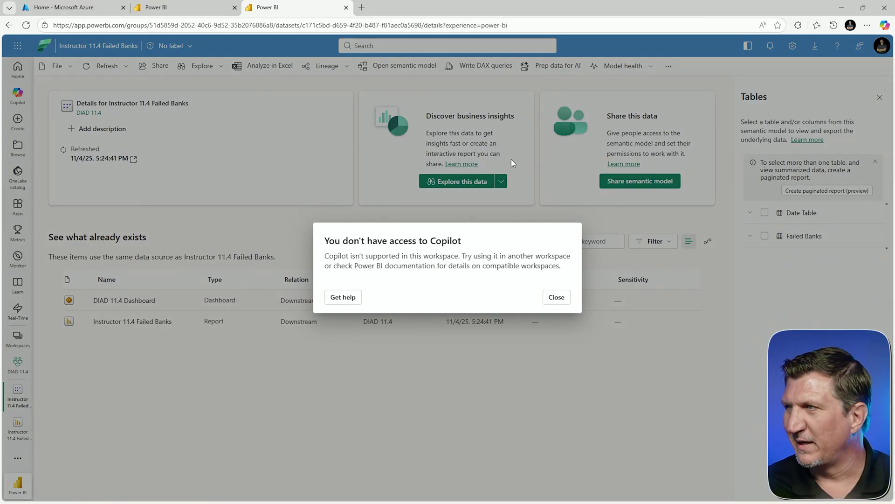
left_click(511, 163)
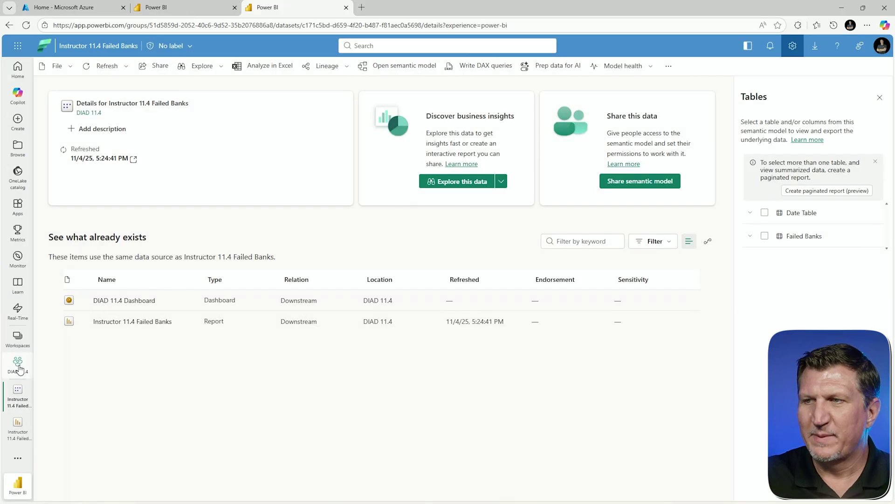
left_click(17, 364)
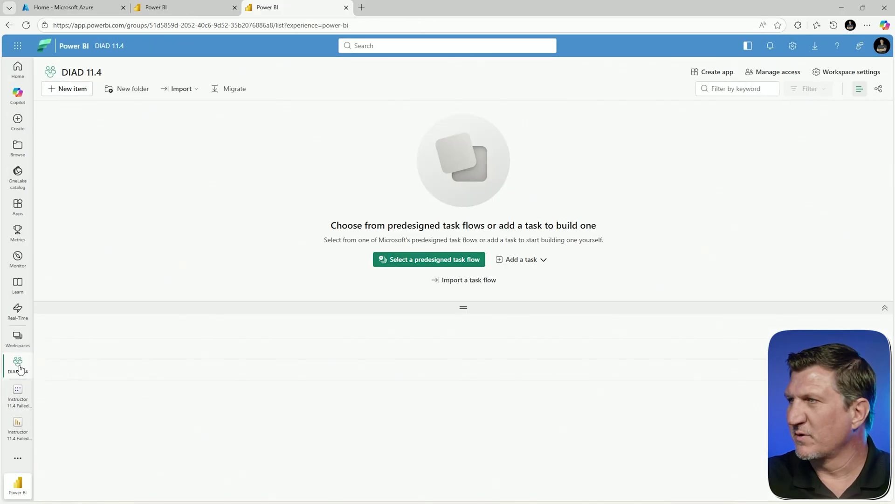
left_click(823, 72)
left_click(506, 119)
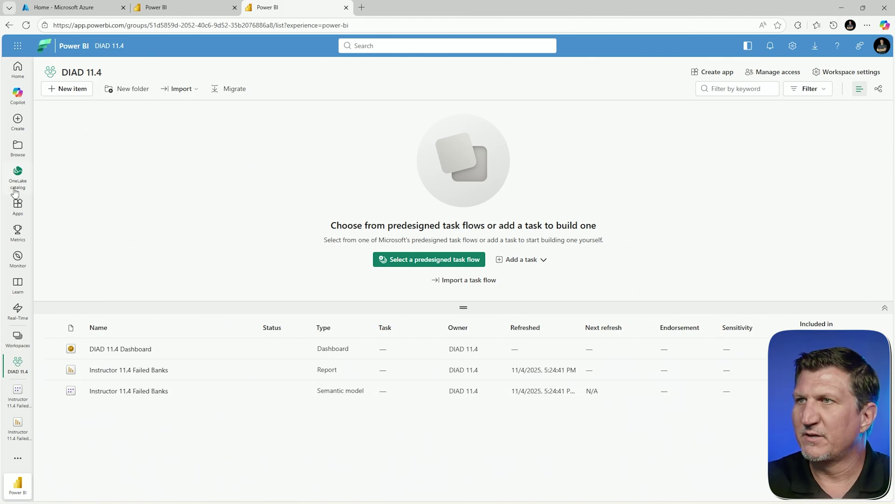
Step: Open Prep data for AI on the Fabrikam Company Sales Report model, enabling large storage format
left_click(19, 340)
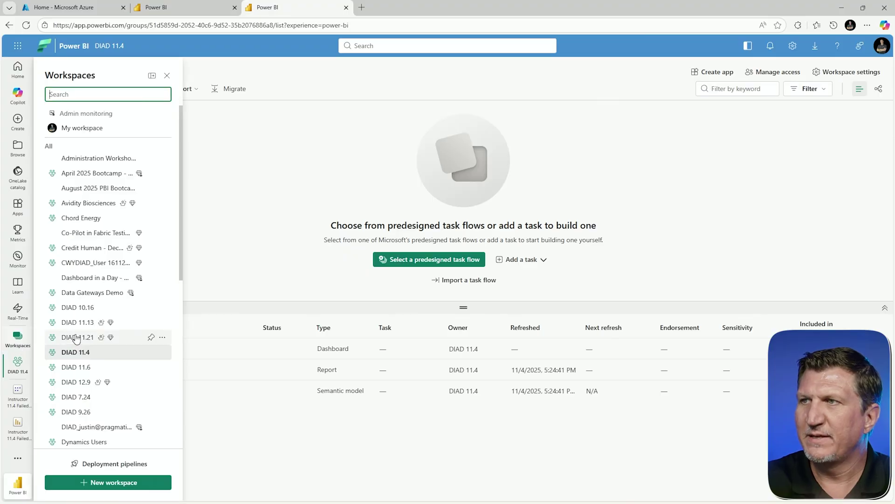
left_click(94, 238)
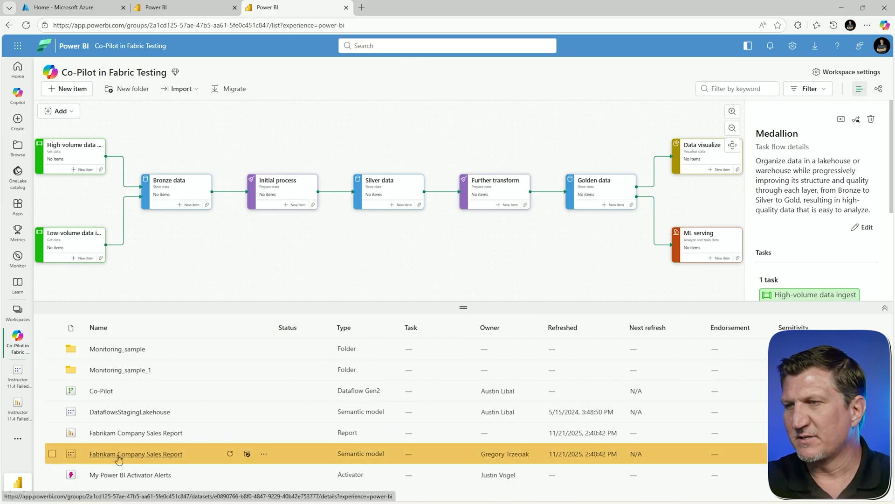
left_click(119, 456)
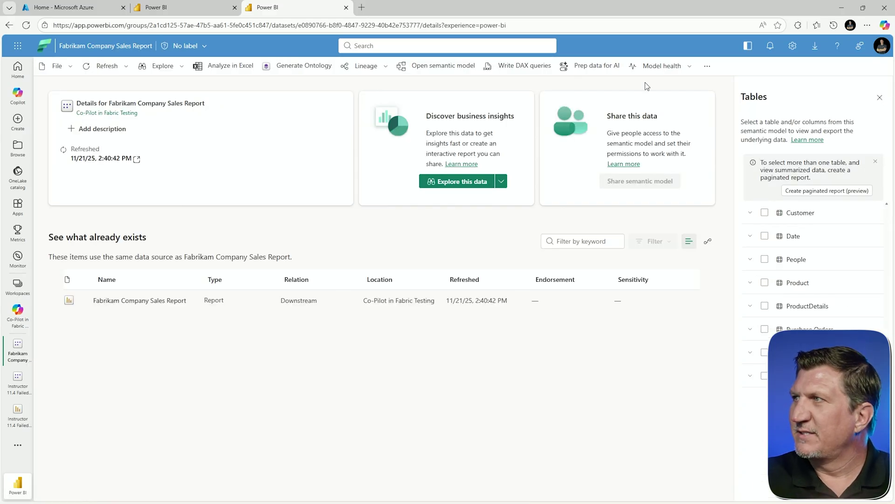
left_click(592, 68)
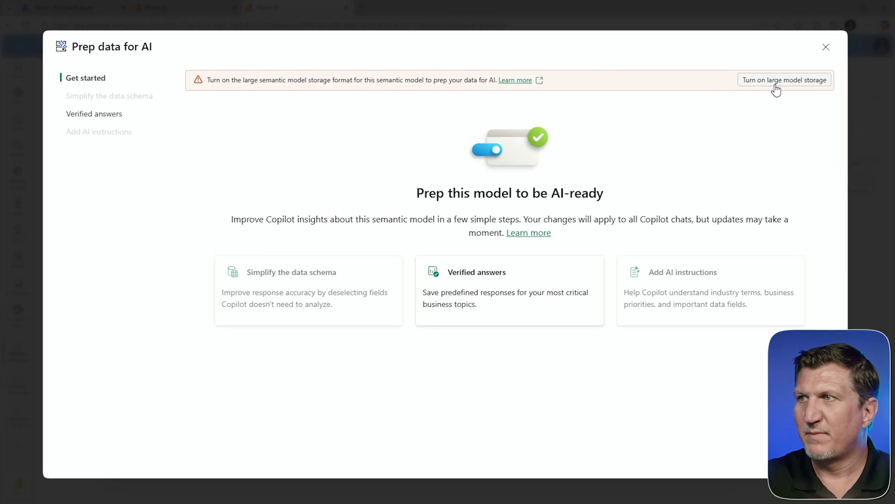
left_click(722, 123)
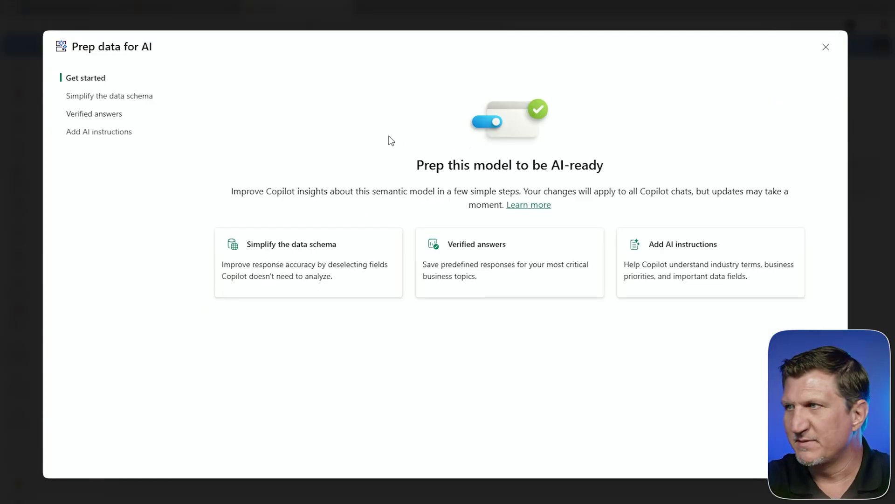
Step: Review the schema simplification, verified answers and AI instructions steps, then close the window
left_click(93, 101)
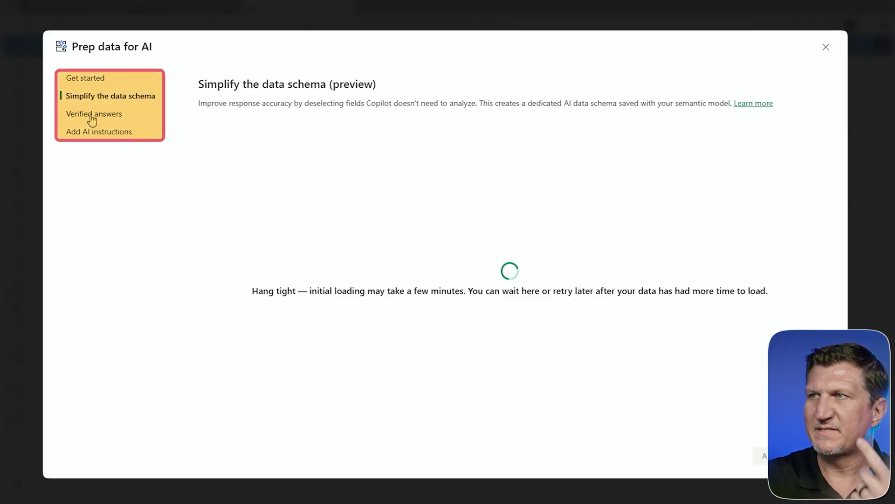
left_click(89, 116)
left_click(100, 134)
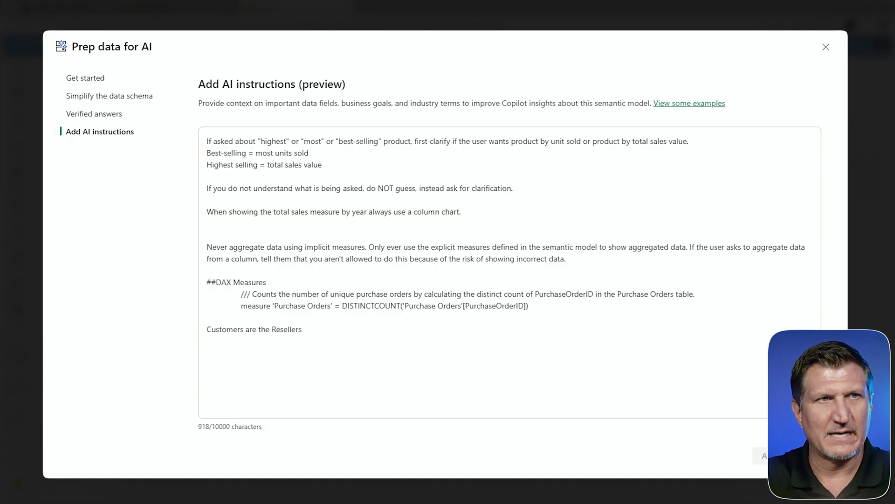
key("Escape")
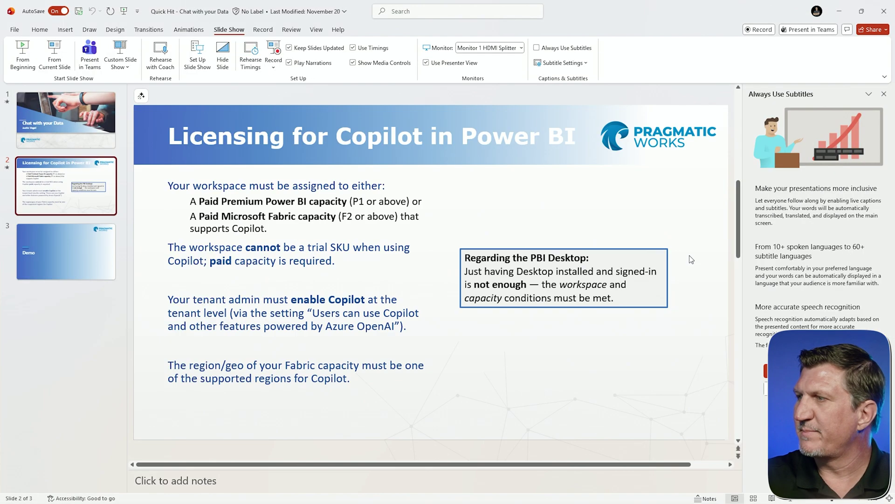
Step: Show the Copilot licensing slide, then bring up the two Power BI Desktop report windows
left_click(842, 8)
mouse_move(633, 503)
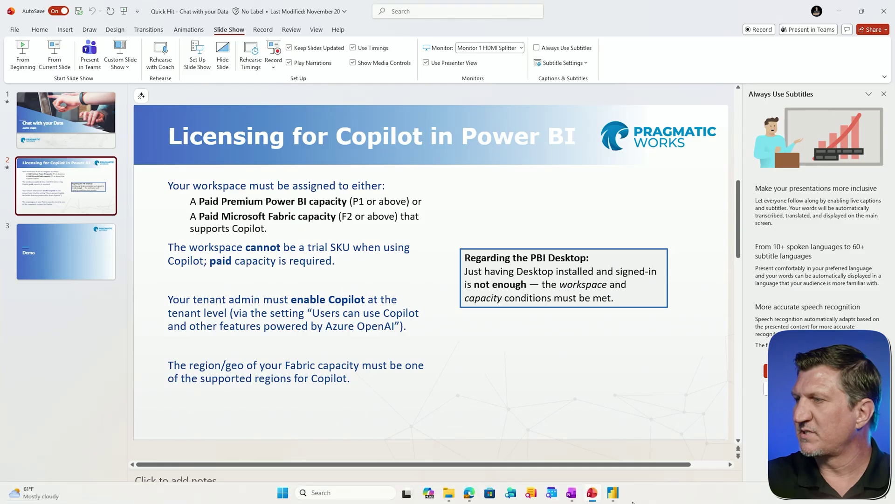
left_click(613, 492)
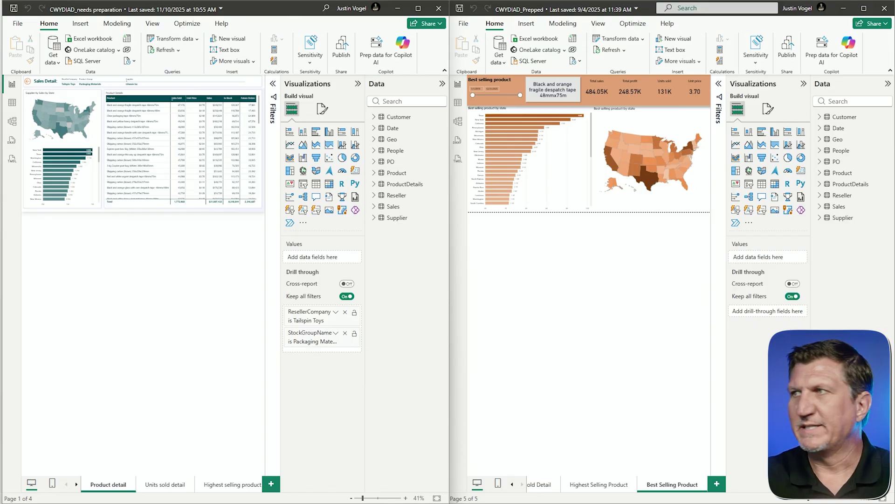
Step: Maximize CWYDIAD_needs preparation and open its Prep data for AI window
left_click(418, 8)
left_click(537, 49)
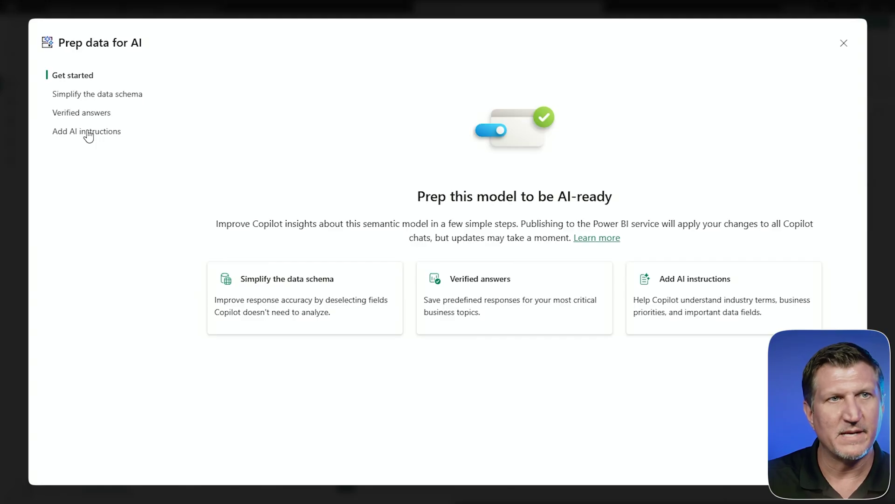
Step: Review the schema step, the empty verified answers and the single AI instruction, then close the dialog
left_click(79, 97)
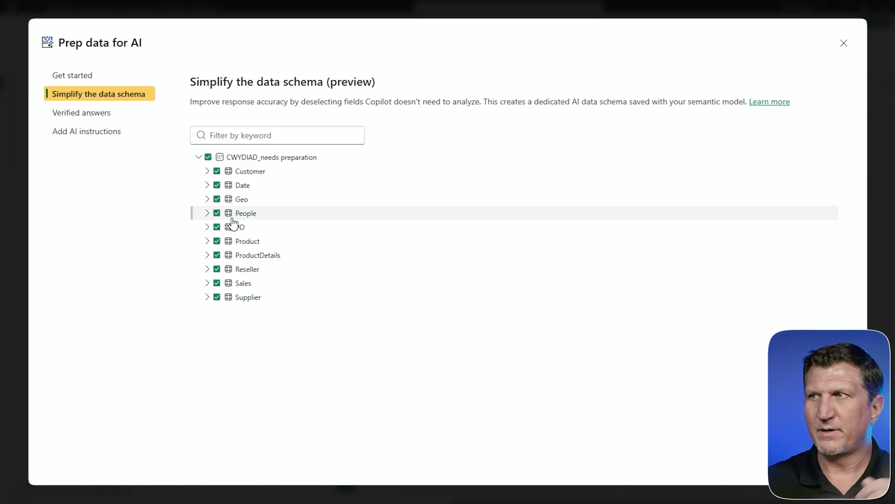
left_click(85, 113)
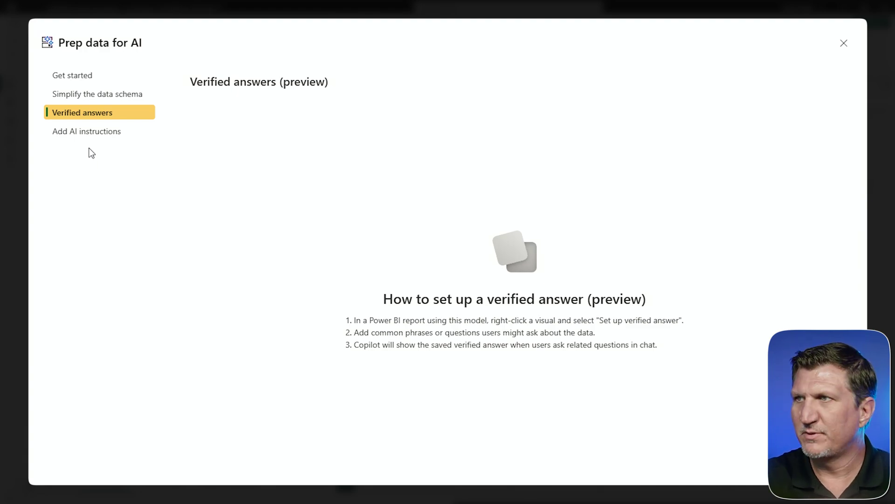
left_click(90, 133)
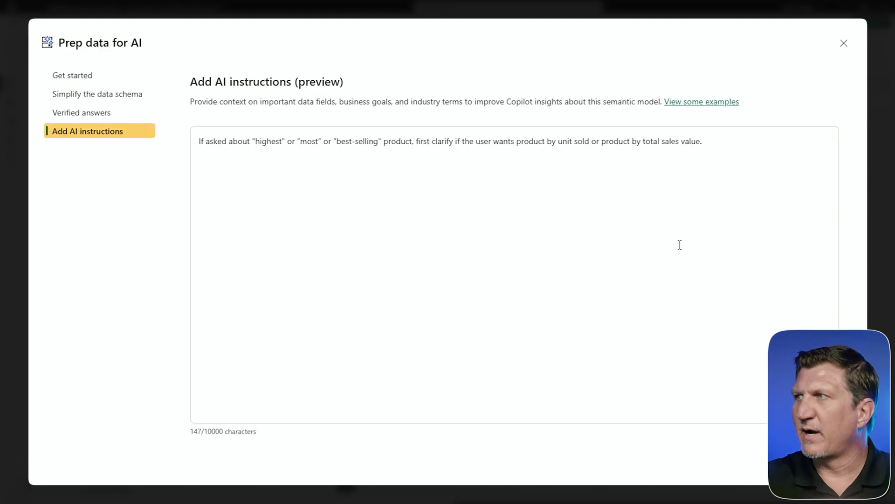
left_click_drag(722, 140, 132, 120)
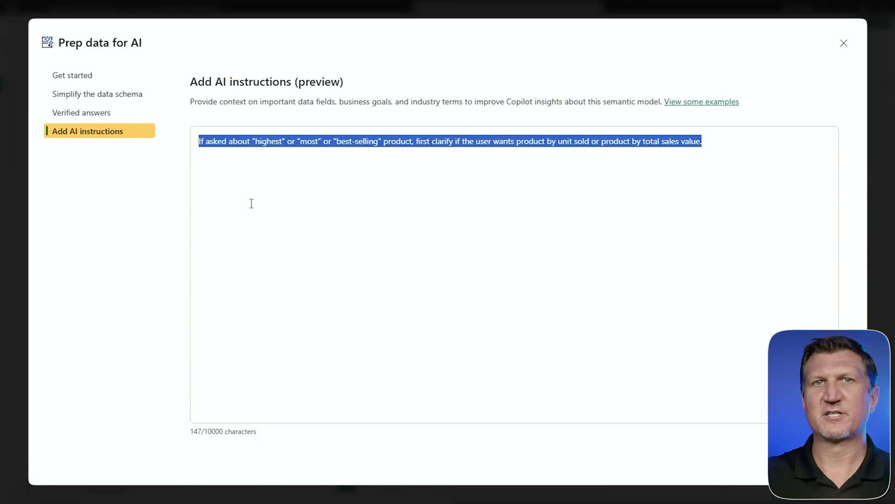
left_click(298, 247)
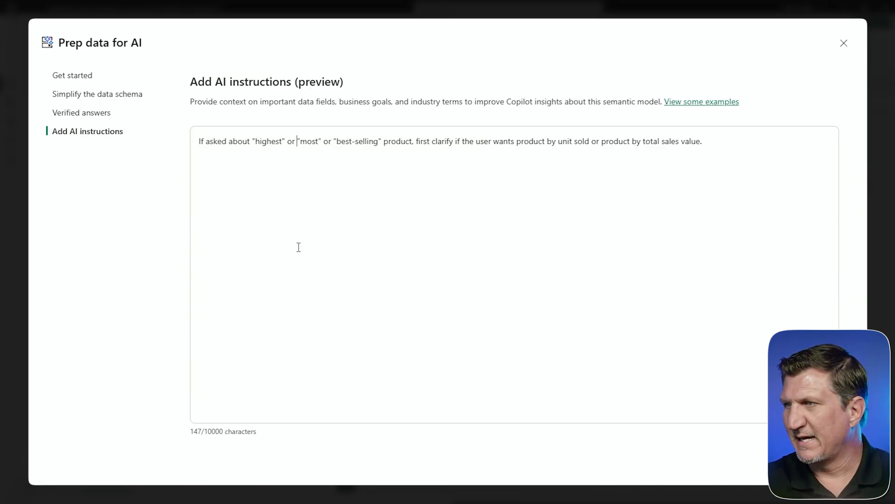
left_click(802, 463)
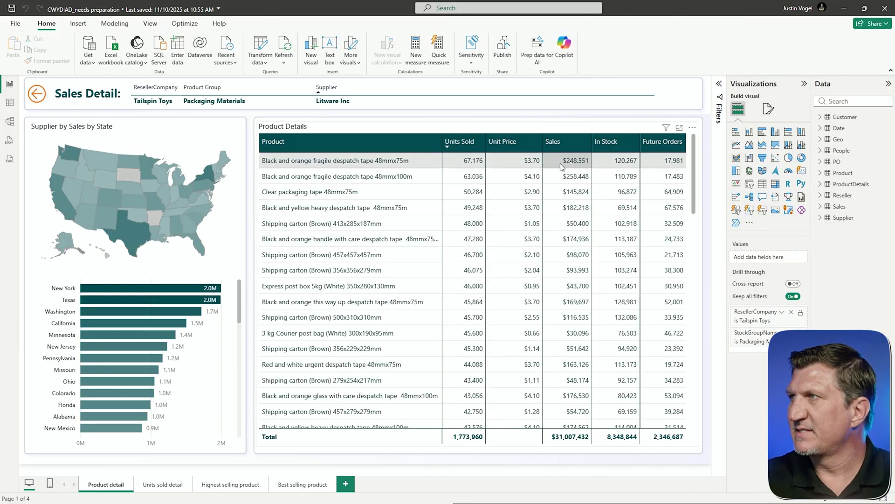
Step: Open Copilot with the Visualizations and Data panes collapsed and ask 'what is our highest selling product?'
left_click(564, 48)
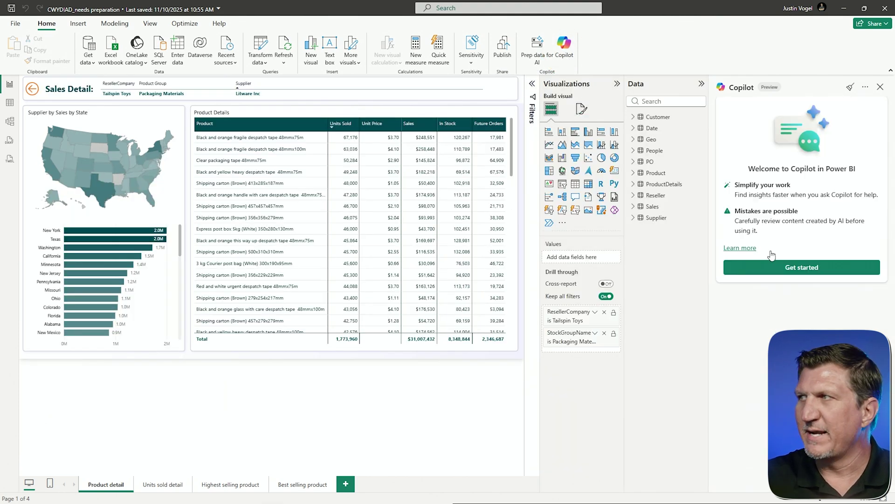
left_click(617, 86)
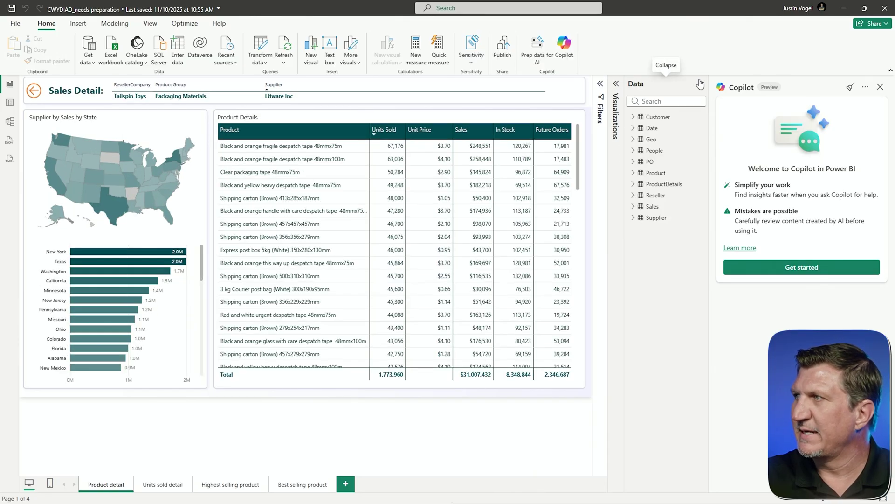
left_click(701, 85)
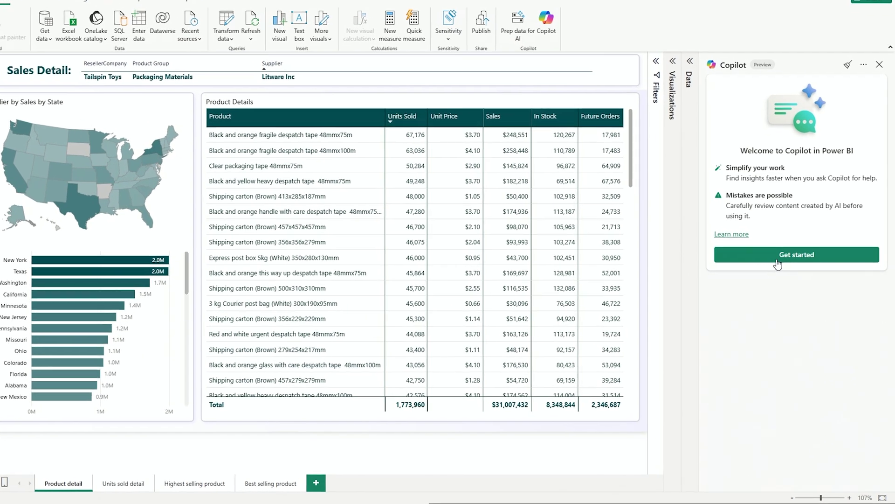
left_click(789, 267)
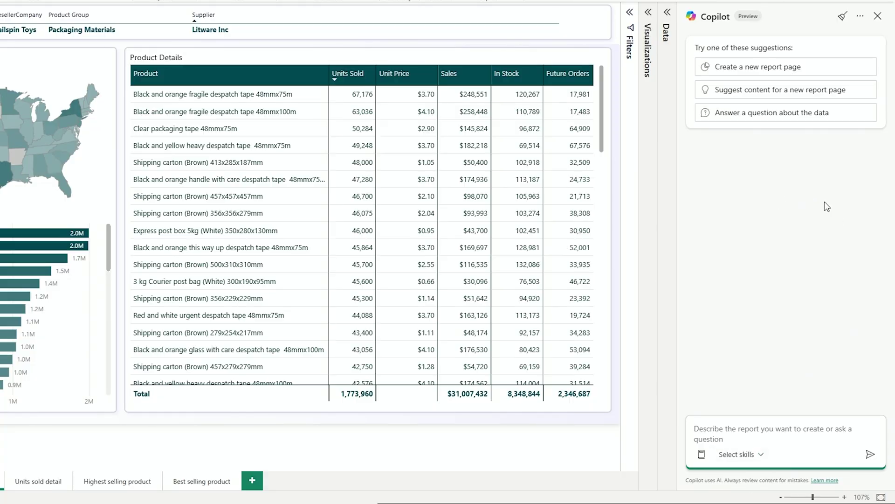
type("what is our highest selling product?")
key("Return")
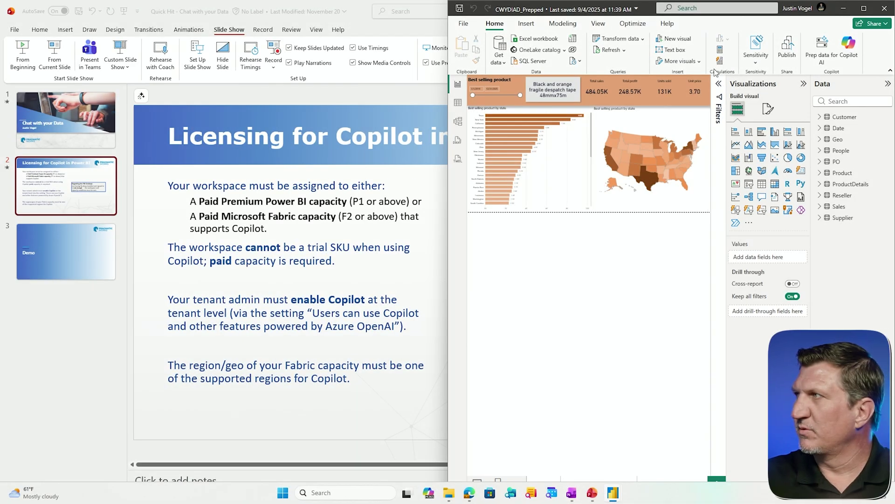
left_click(856, 12)
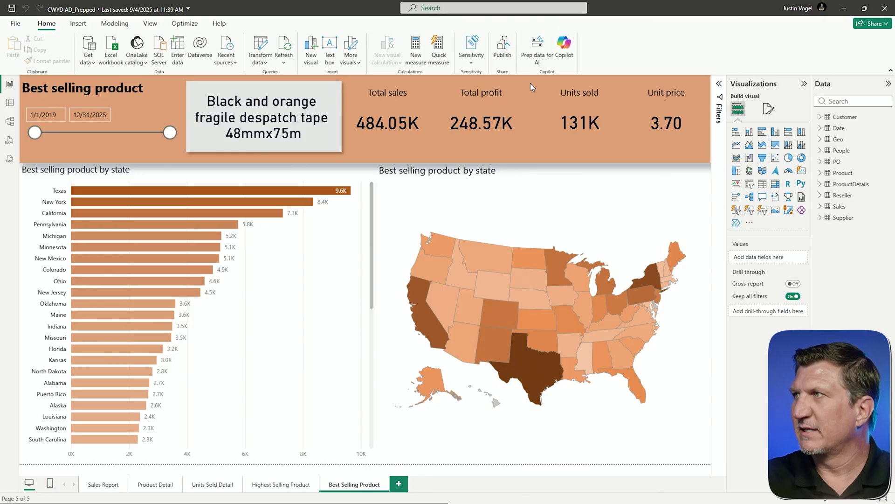
left_click(538, 49)
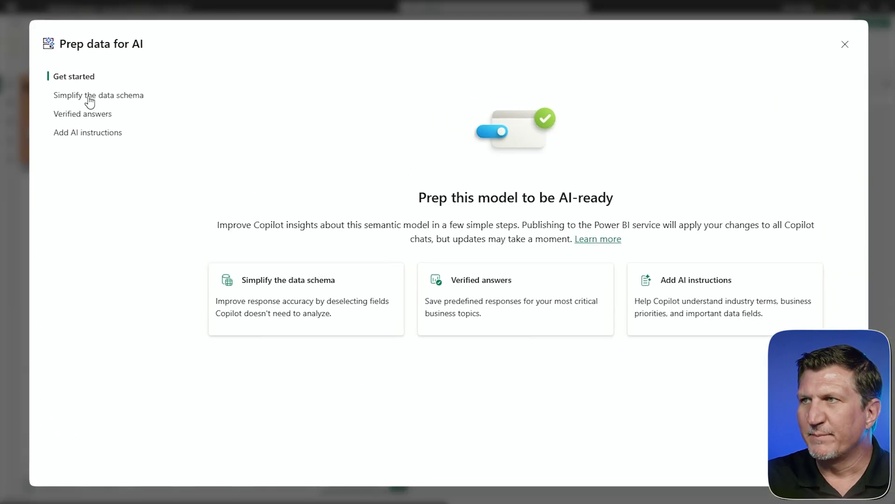
left_click(65, 132)
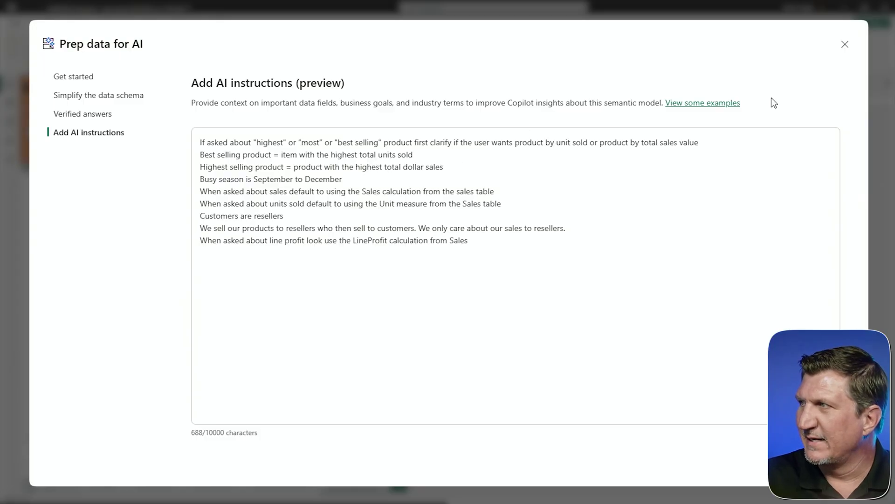
left_click_drag(700, 142, 173, 116)
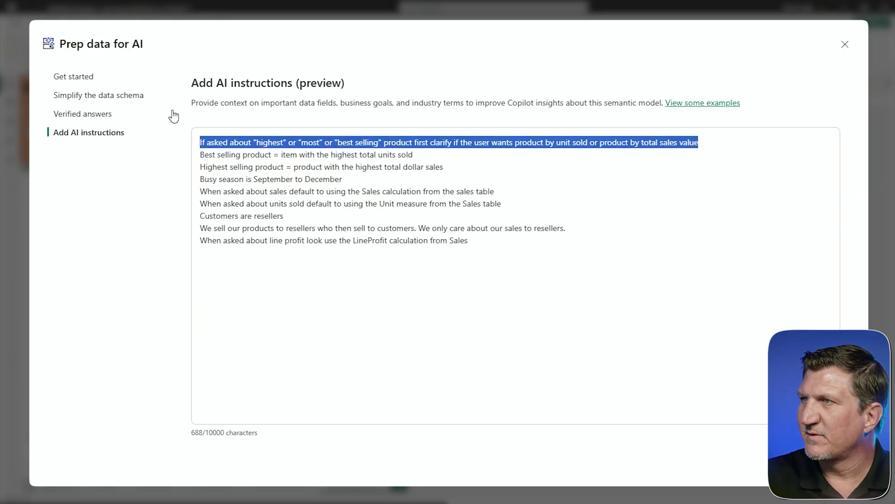
left_click(407, 183)
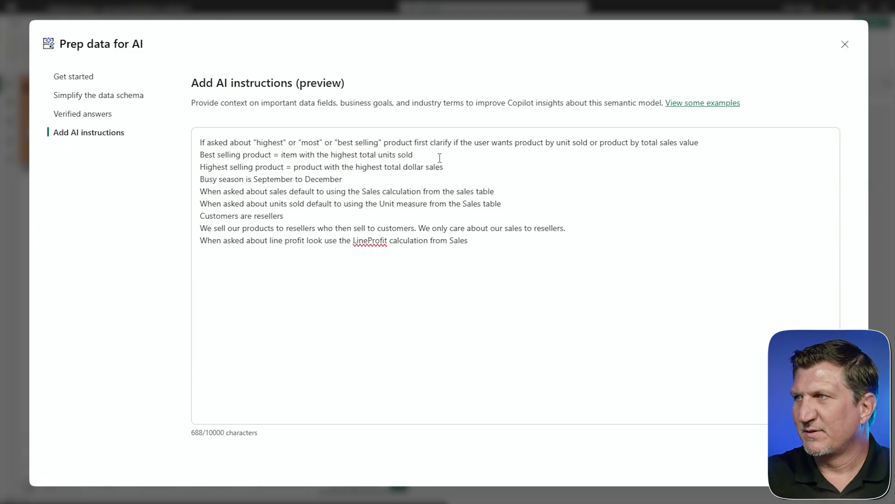
left_click_drag(440, 158, 316, 156)
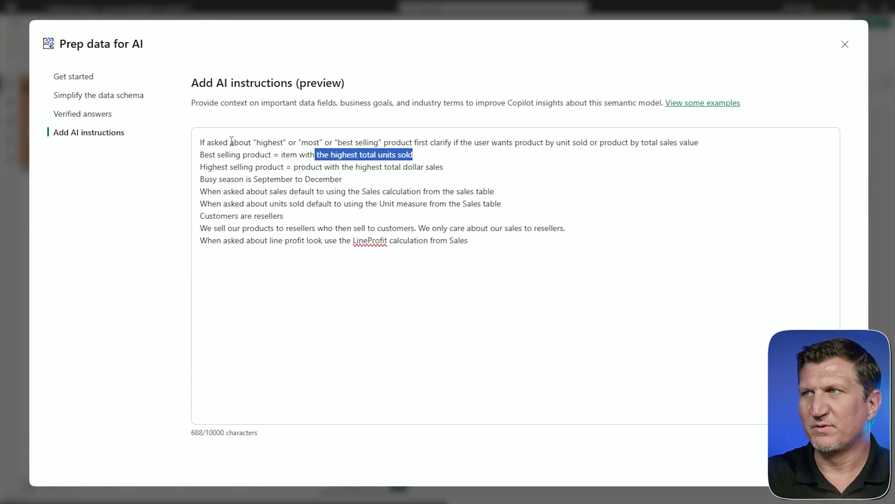
left_click(70, 120)
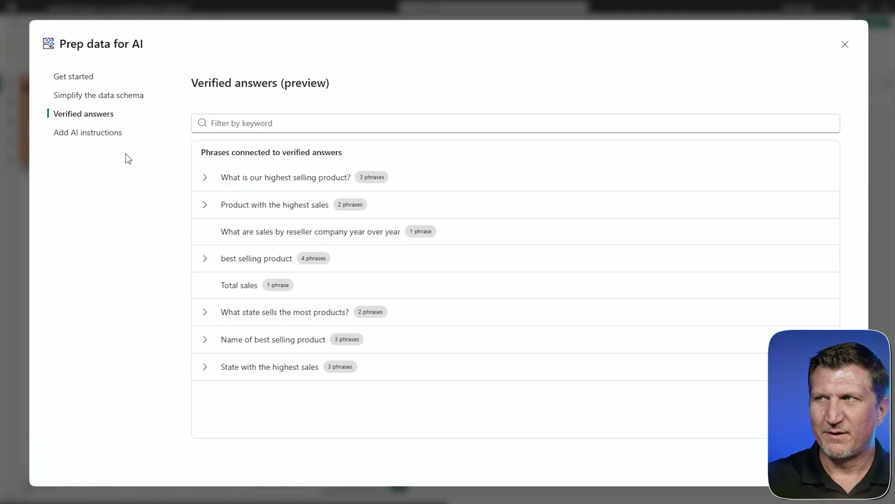
left_click(63, 133)
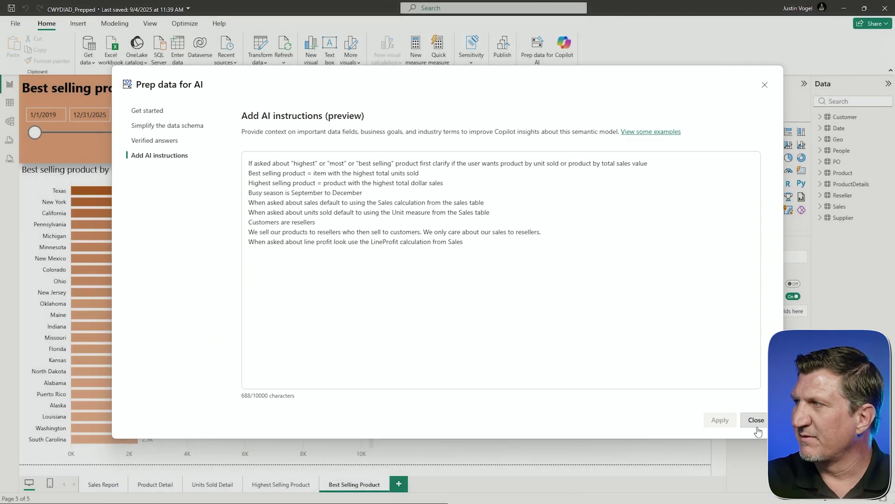
Step: Ask Copilot 'what is our highest selling product?' and confirm Air cushion machine (Blue) on the Highest Selling Product page
left_click(845, 44)
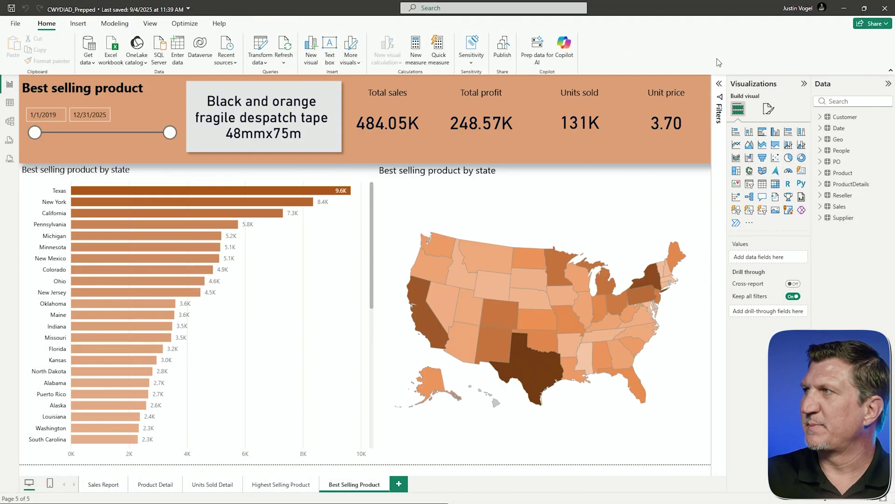
left_click(565, 46)
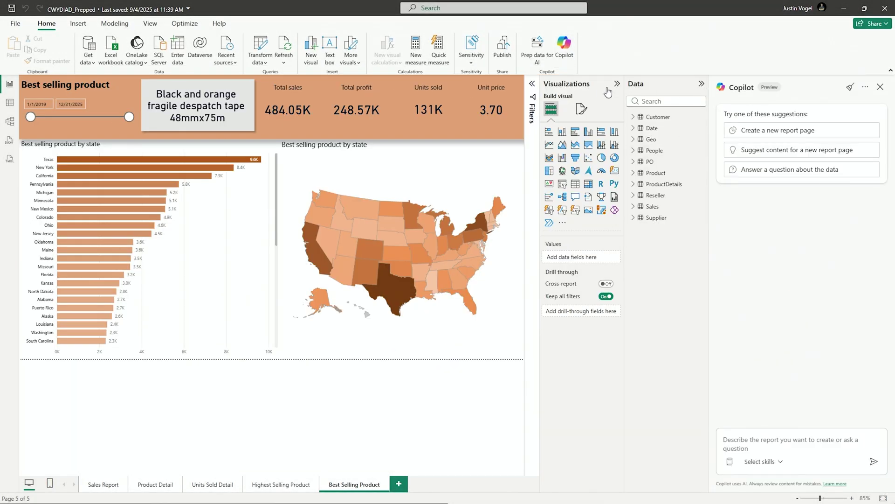
left_click(617, 84)
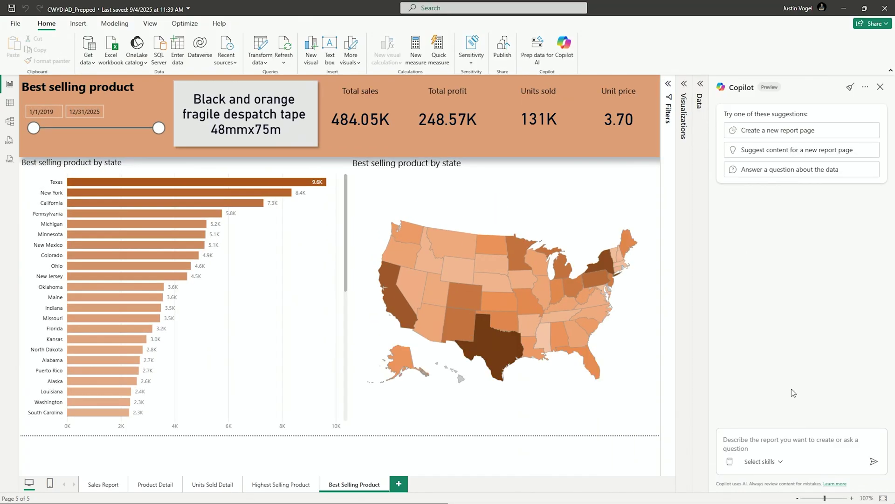
left_click(759, 436)
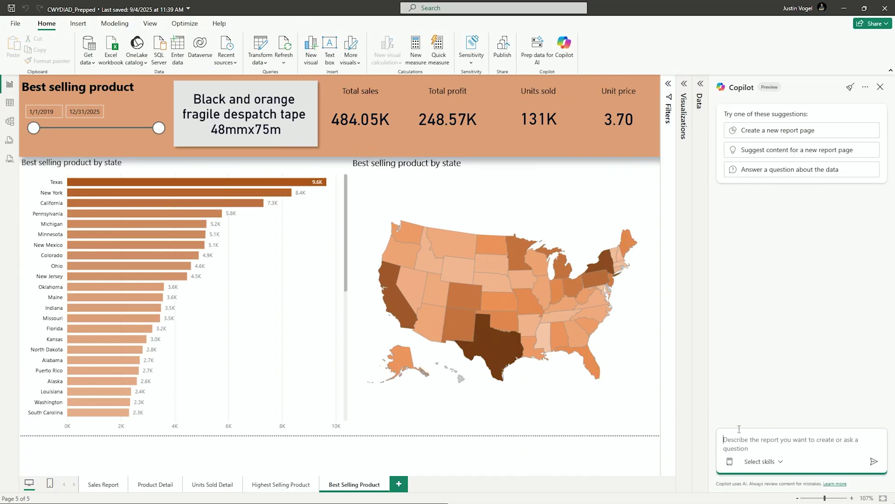
type("what is our highest selling prod")
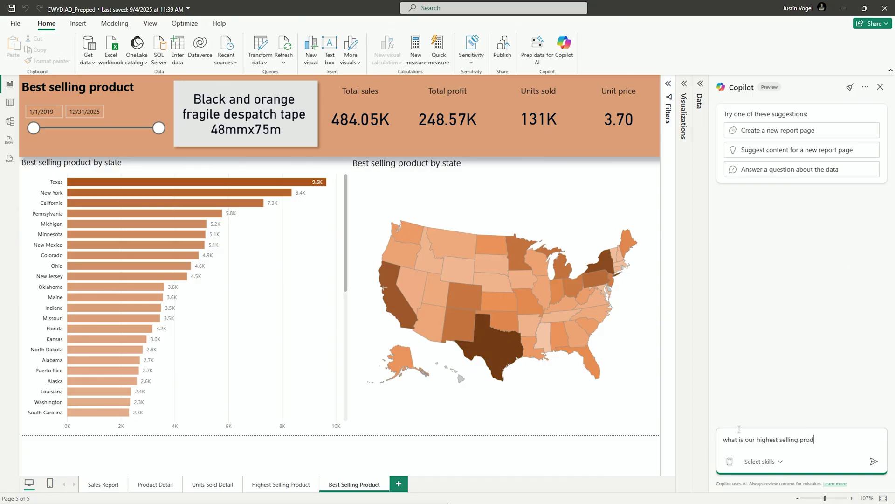
type("uct?")
key("Return")
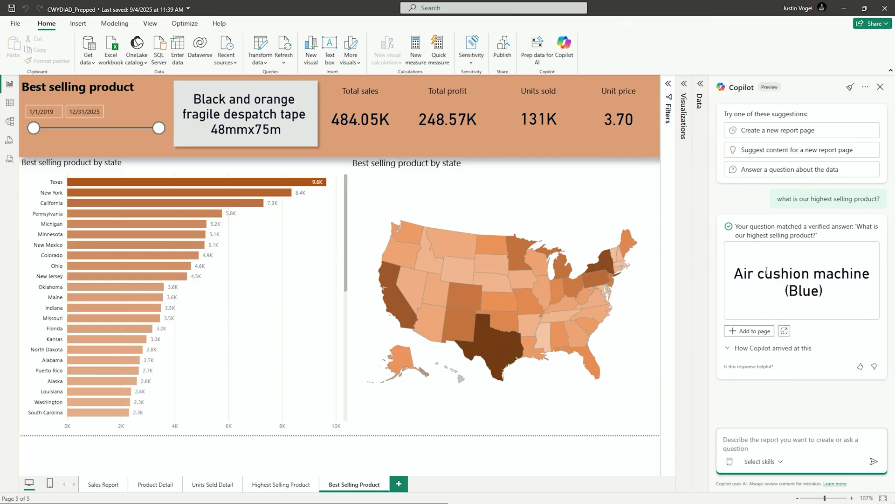
left_click(278, 488)
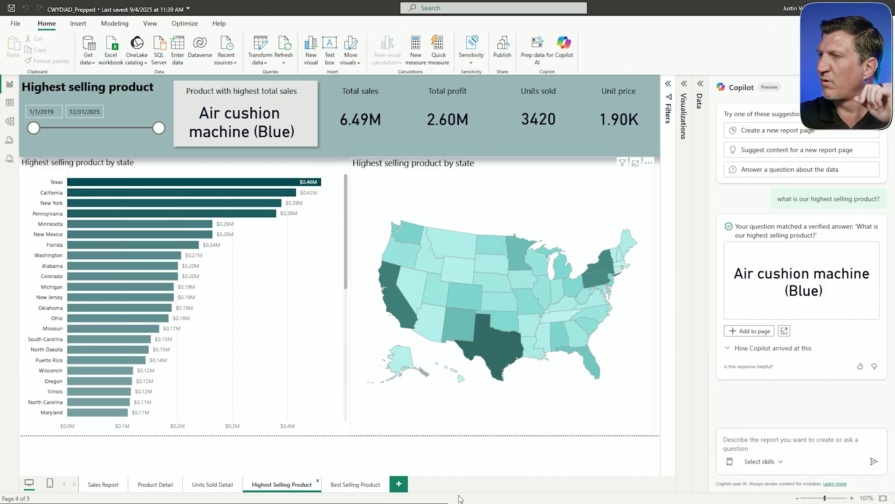
Step: In the unprepped report, ask Copilot which busy-season month has the most sales and review its clarification request
mouse_move(616, 496)
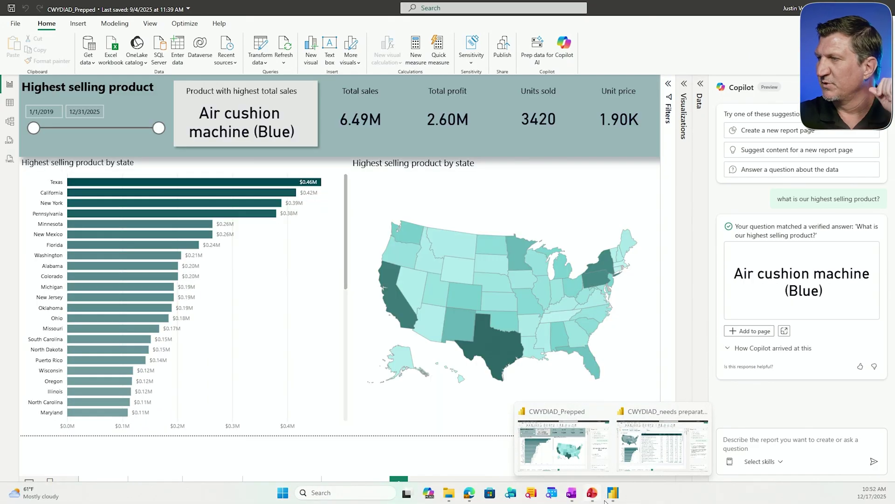
left_click(662, 448)
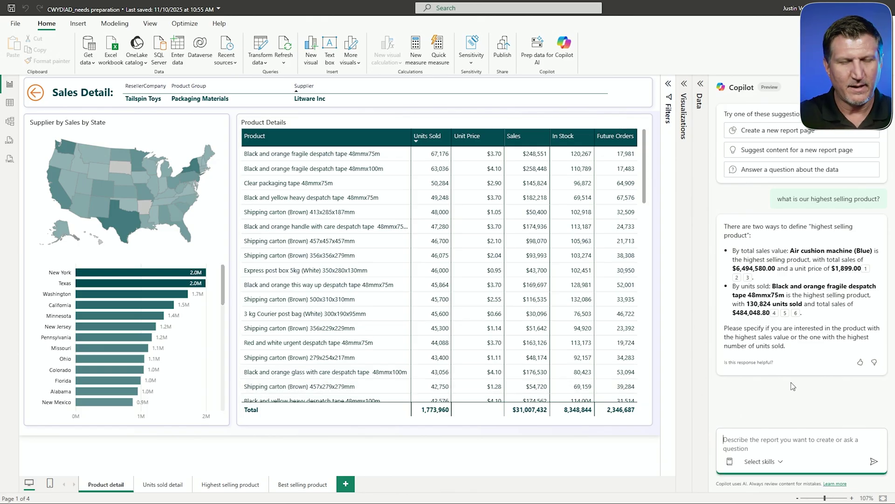
type("what mo")
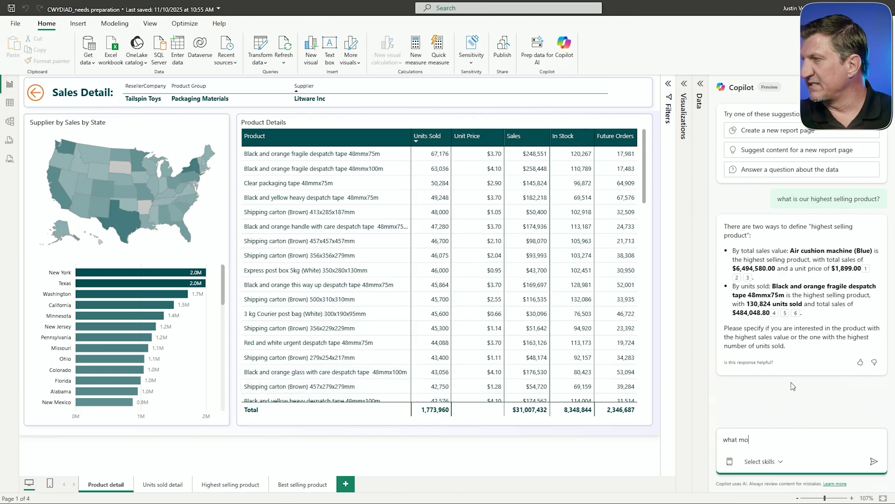
type("nhtnth uring busy season has the most sales?")
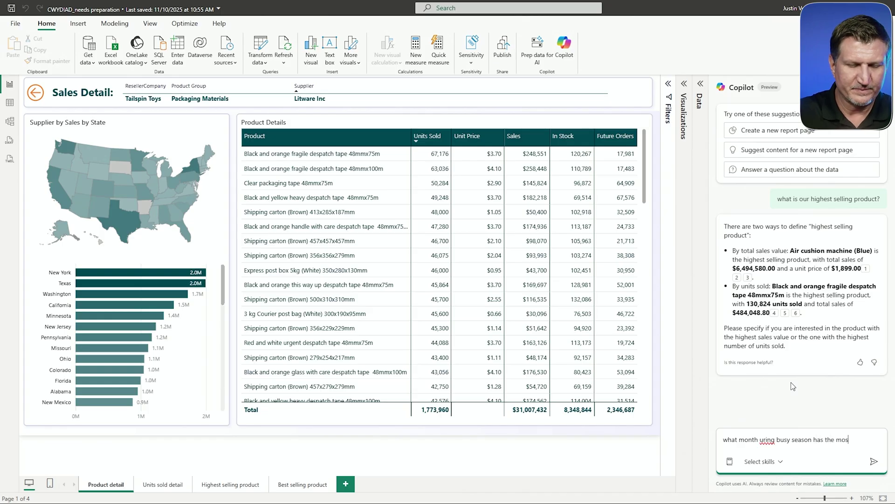
key("Return")
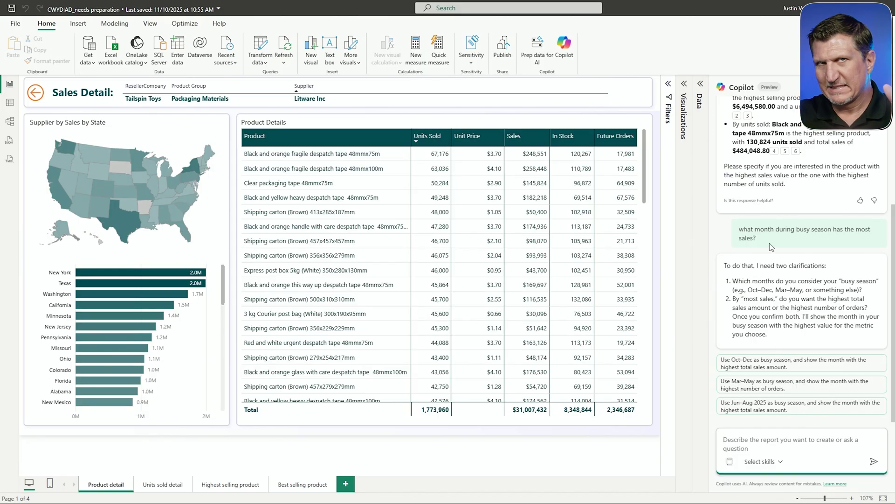
left_click_drag(767, 245, 725, 234)
key("ctrl+c")
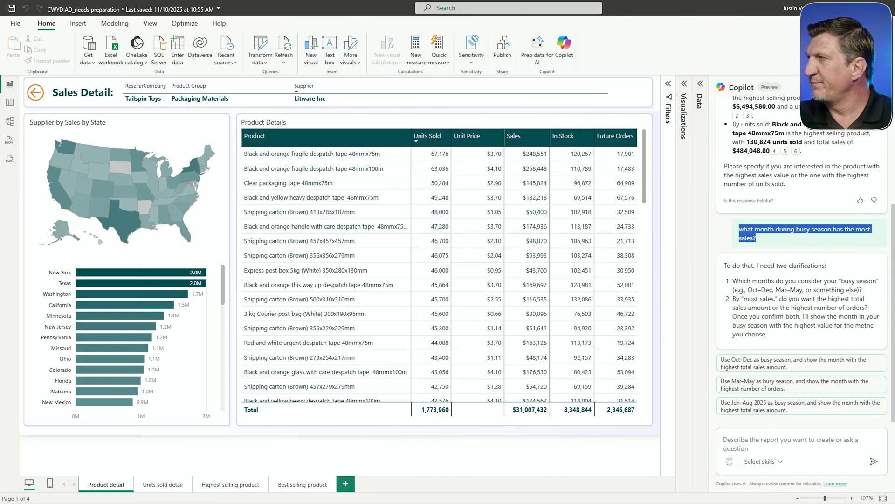
left_click(778, 337)
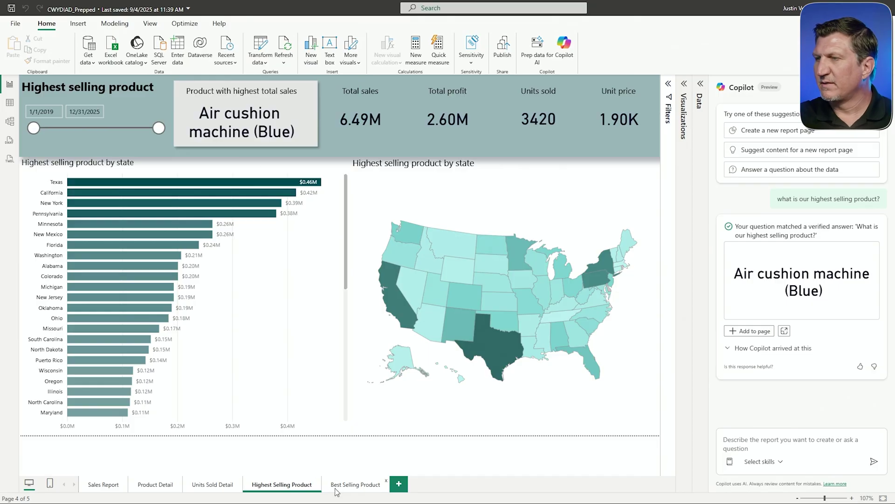
Step: On the Best Selling Product page, ask Copilot which busy-season month has the most sales
left_click(337, 485)
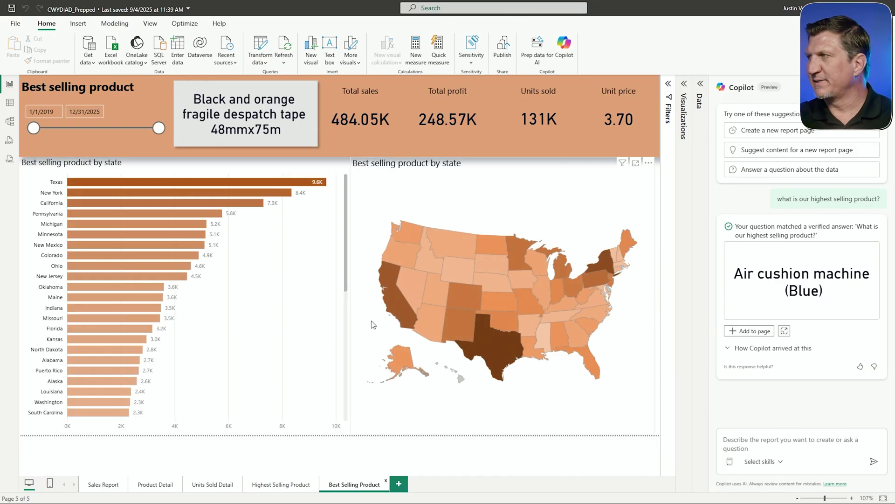
left_click(798, 433)
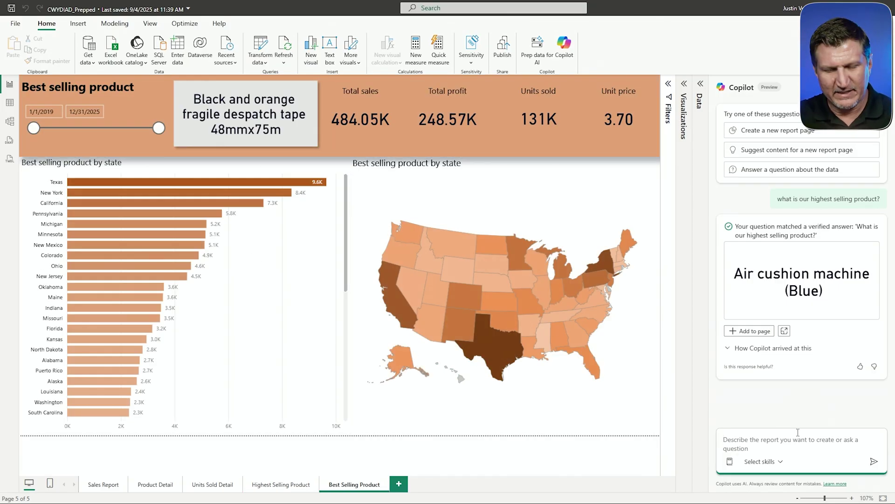
key("ctrl+v")
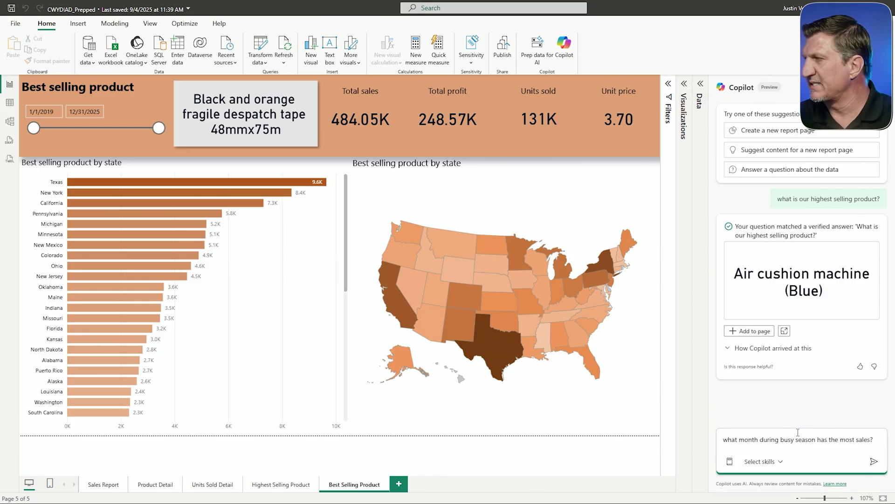
key("Return")
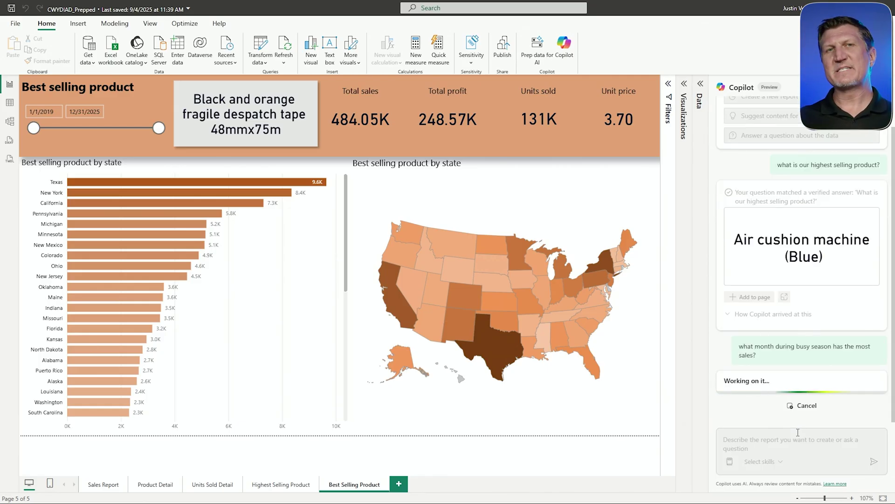